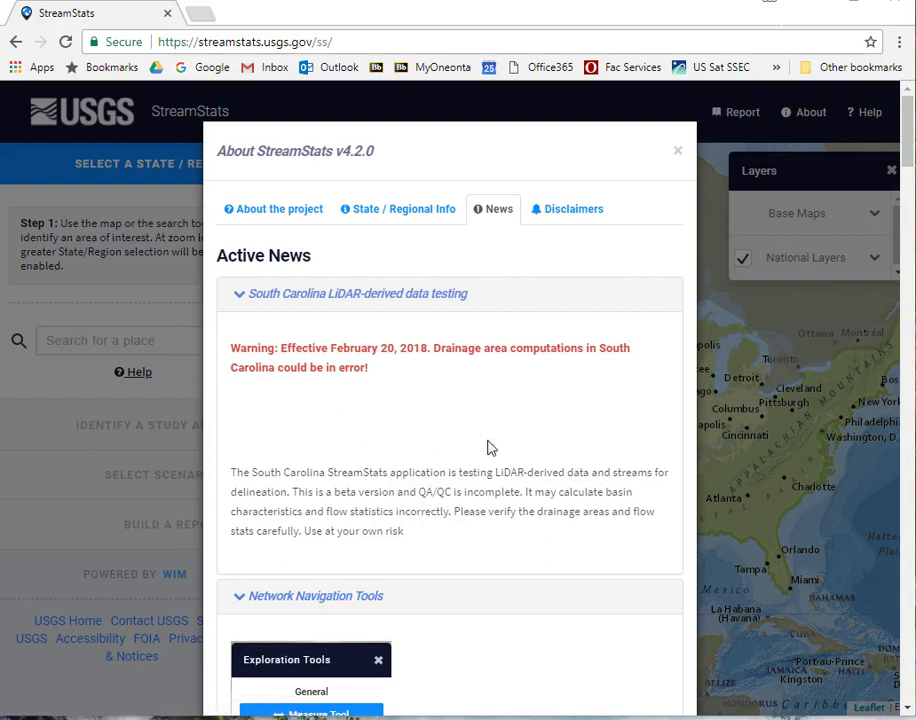
- Close the About StreamStats window and zoom the map toward New York state
left_click(678, 153)
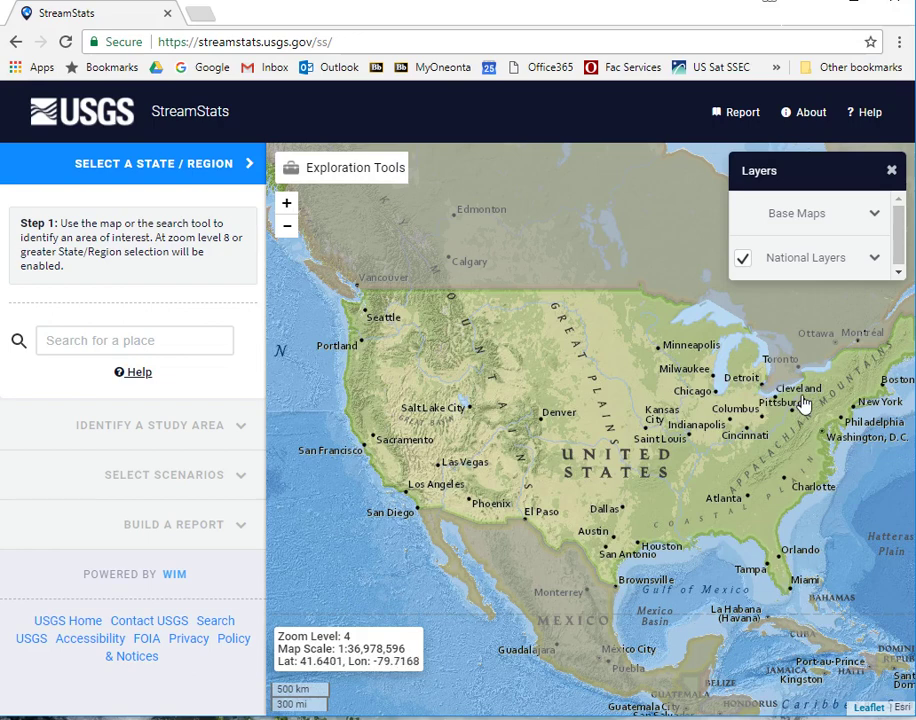
scroll(805, 403, "up", 1)
scroll(830, 411, "up", 2)
left_click_drag(840, 407, 511, 515)
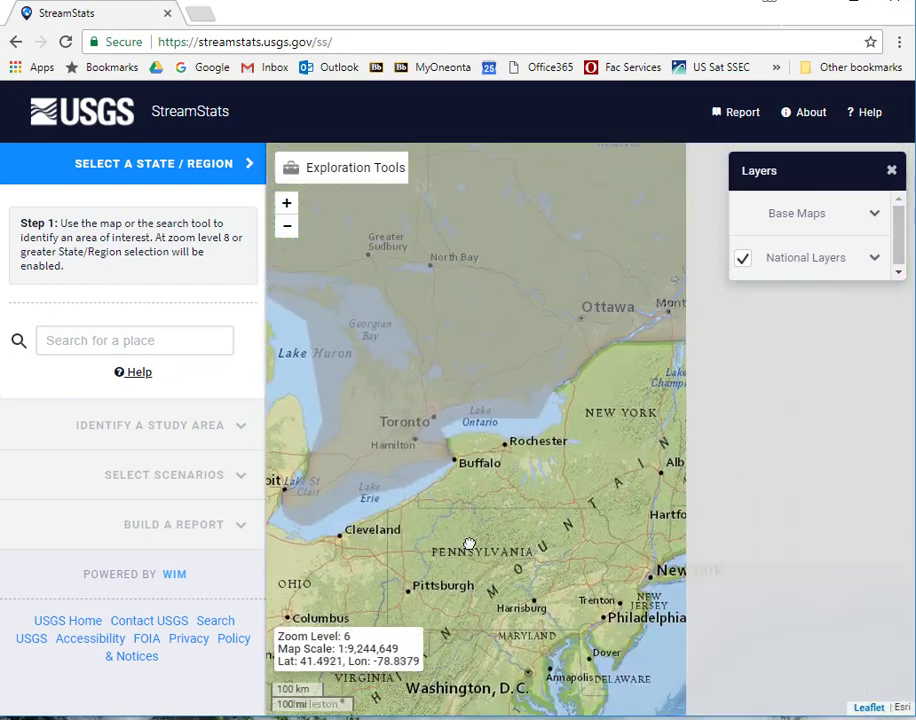
scroll(614, 476, "up", 1)
scroll(440, 505, "up", 3)
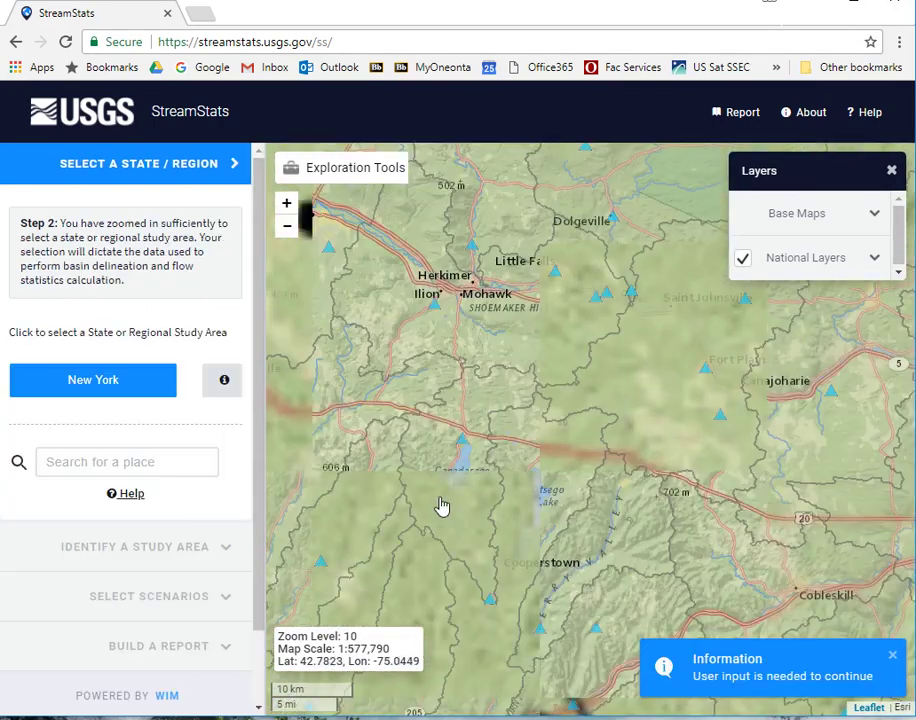
- Bring Schenevus and Seward Lake into view at zoom level 15
left_click_drag(443, 495, 491, 609)
left_click_drag(589, 609, 581, 438)
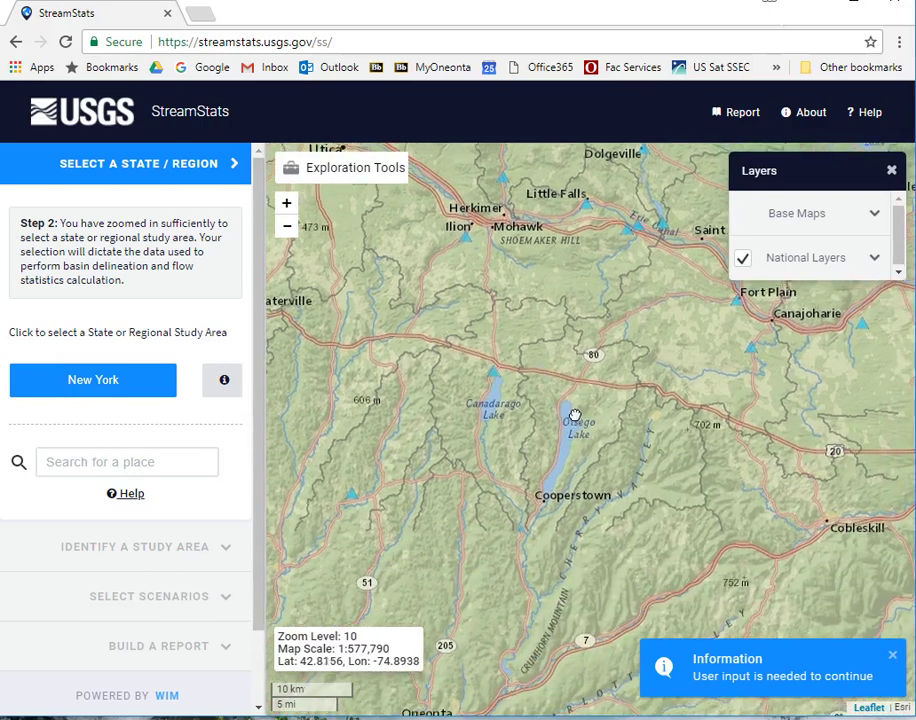
scroll(640, 538, "up", 1)
left_click_drag(677, 536, 650, 425)
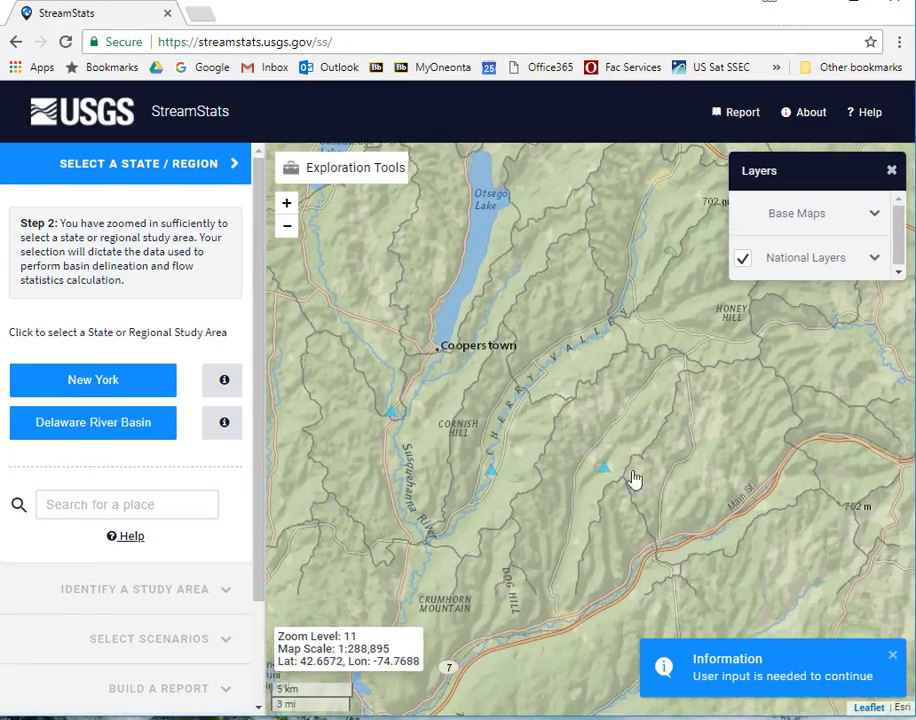
left_click_drag(637, 515, 620, 440)
scroll(620, 440, "up", 2)
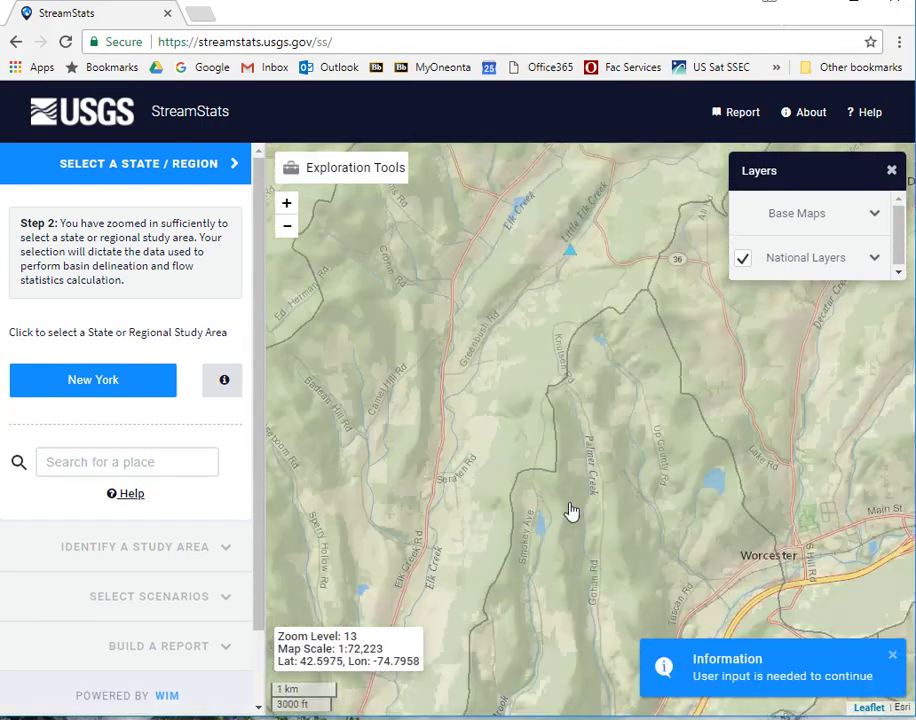
left_click_drag(587, 517, 607, 424)
left_click_drag(564, 511, 624, 403)
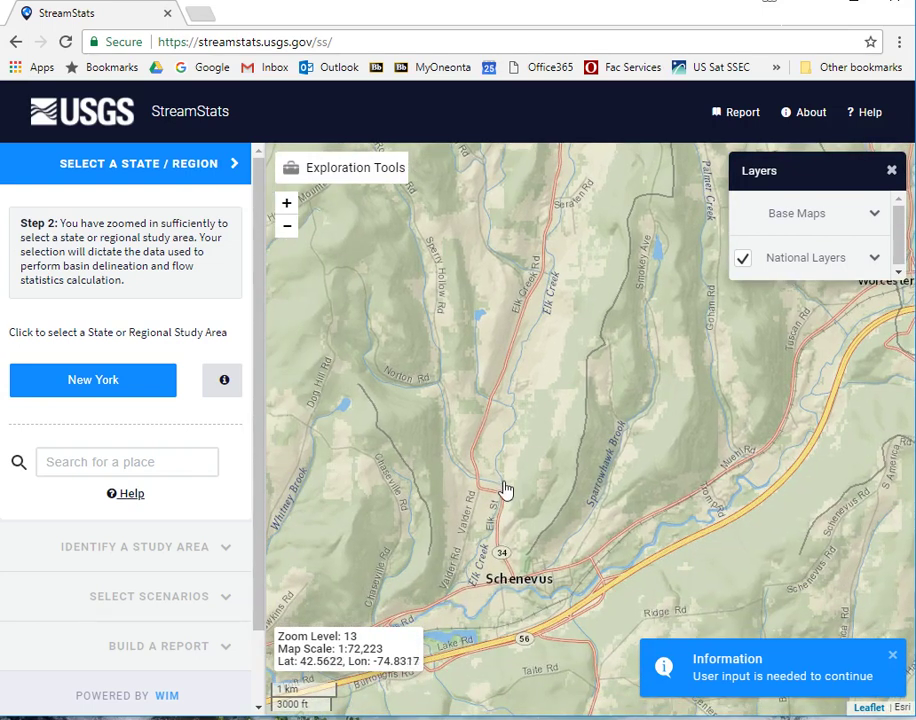
left_click_drag(509, 485, 580, 380)
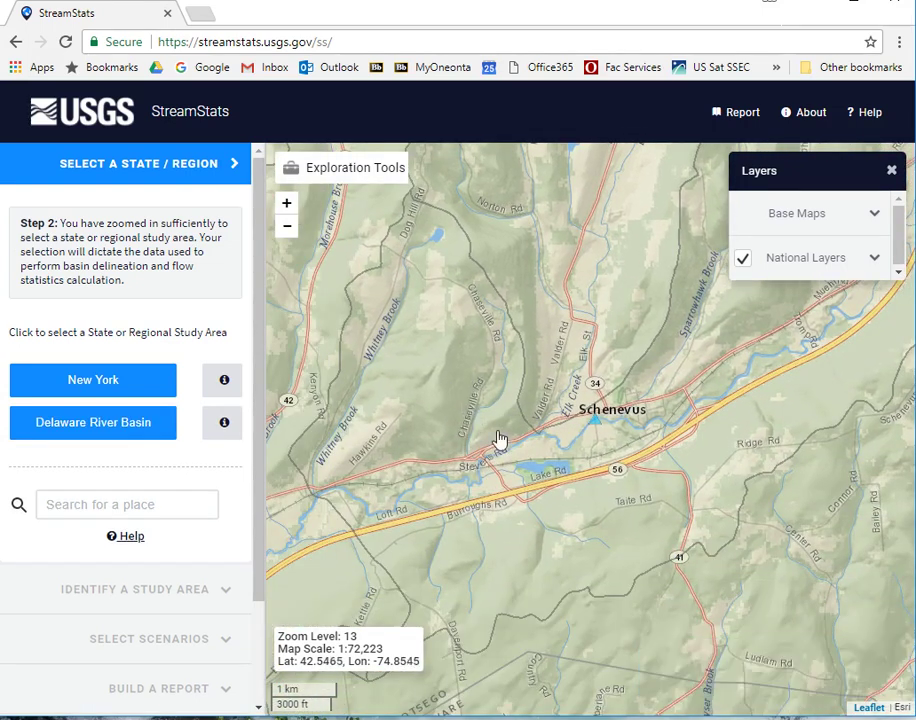
scroll(527, 445, "up", 2)
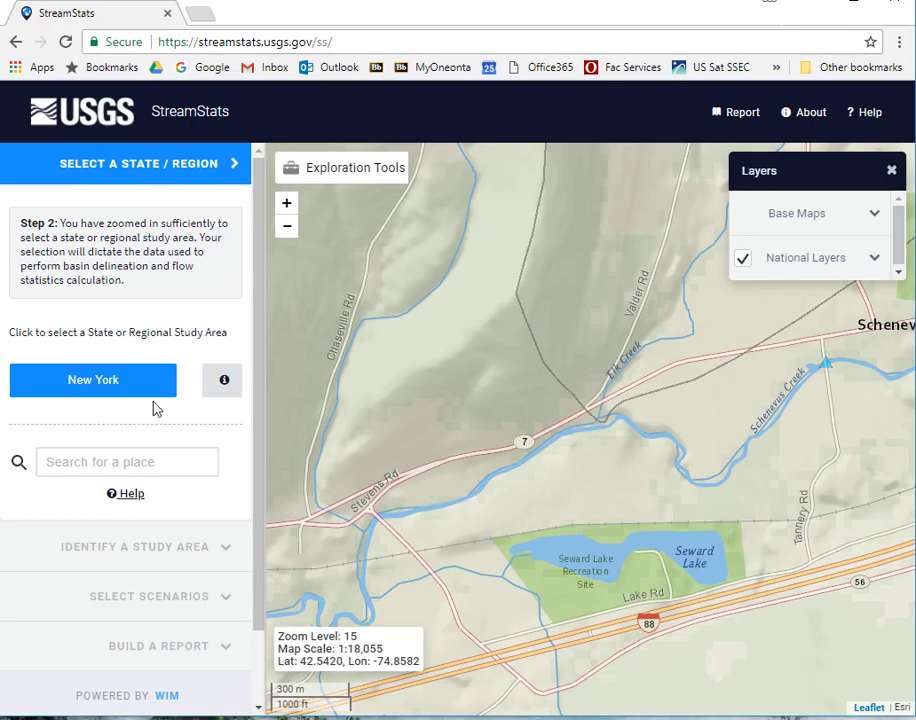
- Pick New York as the study region, recenter on Seward Lake, and activate Delineate
left_click(93, 384)
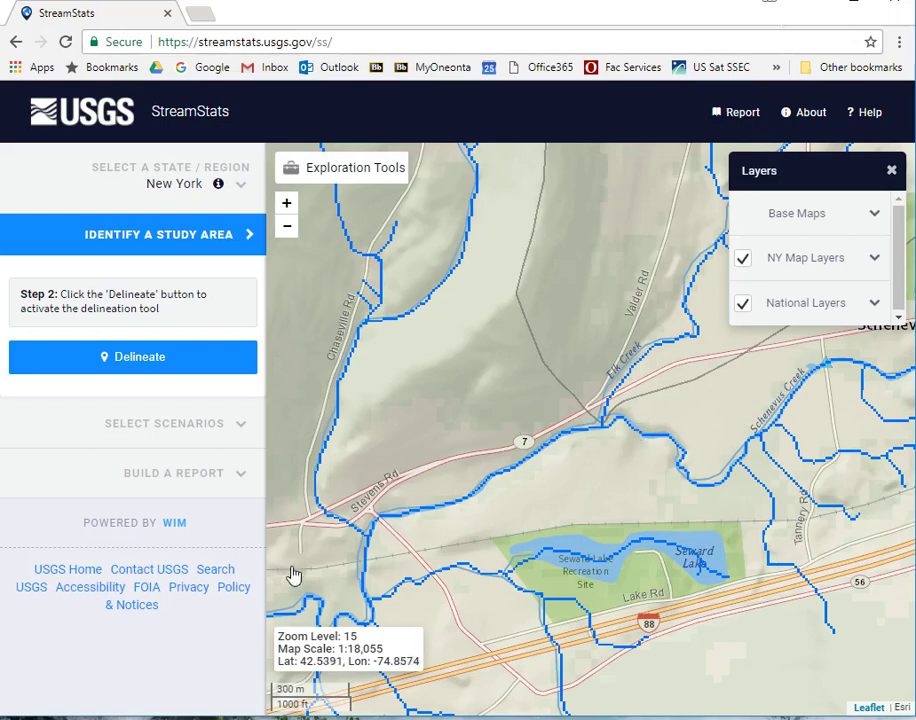
scroll(376, 534, "down", 1)
scroll(380, 531, "down", 1)
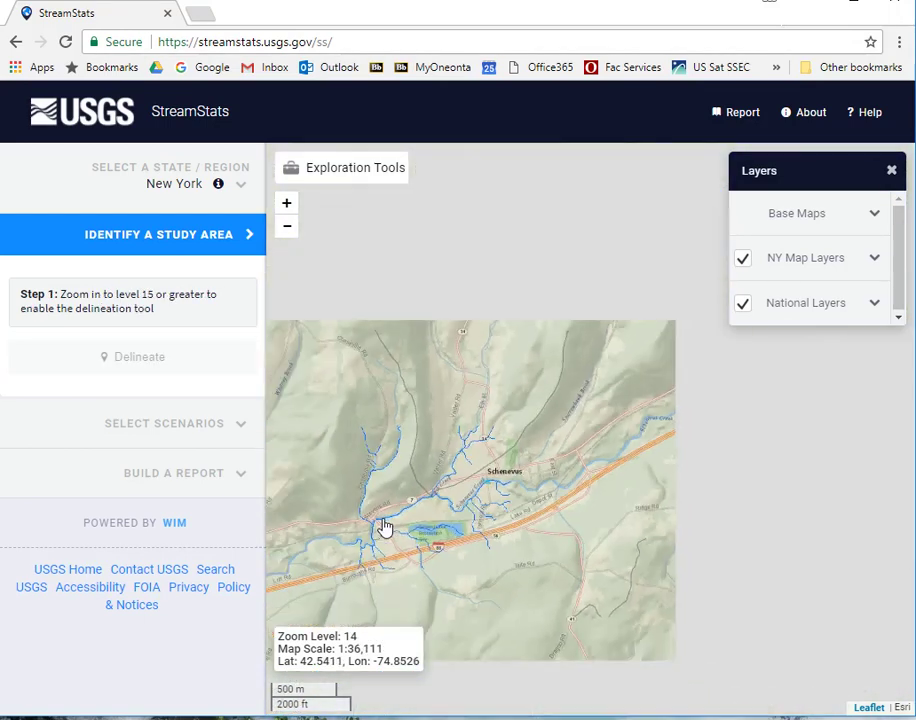
scroll(444, 510, "up", 2)
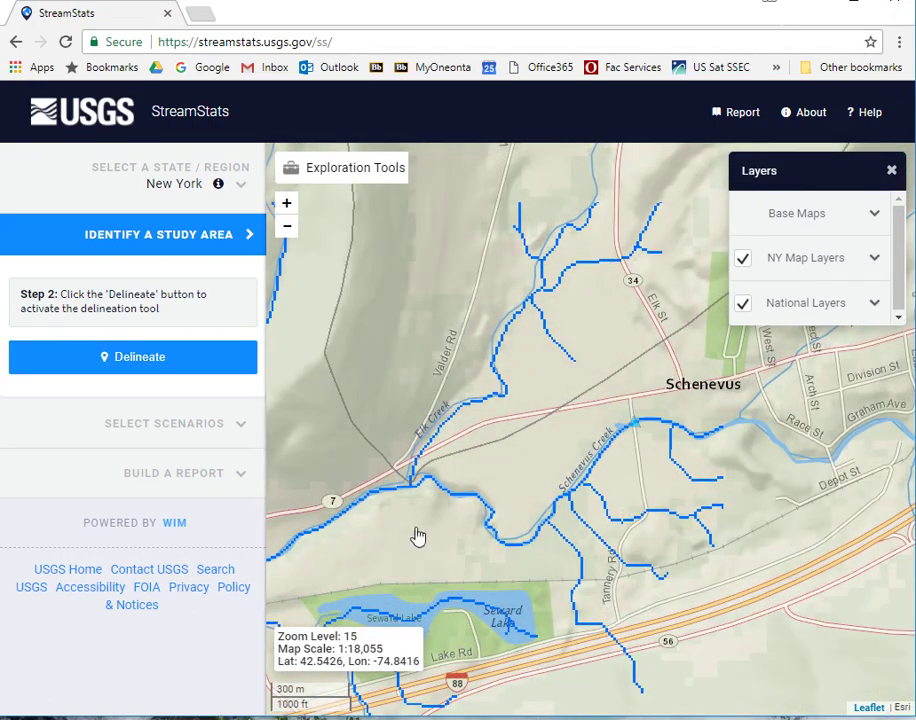
left_click_drag(384, 532, 585, 454)
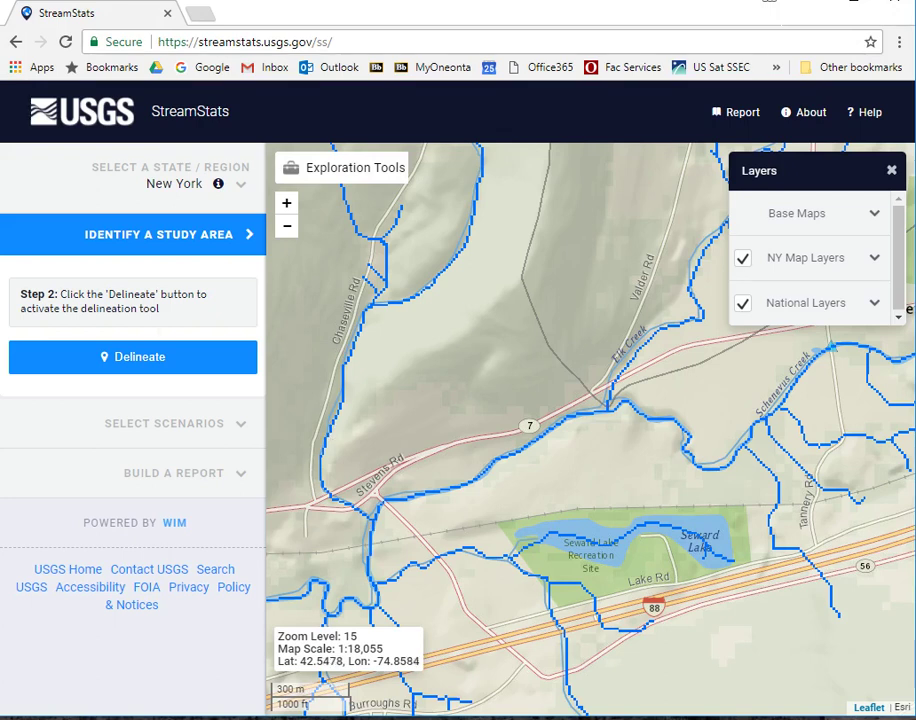
left_click(140, 360)
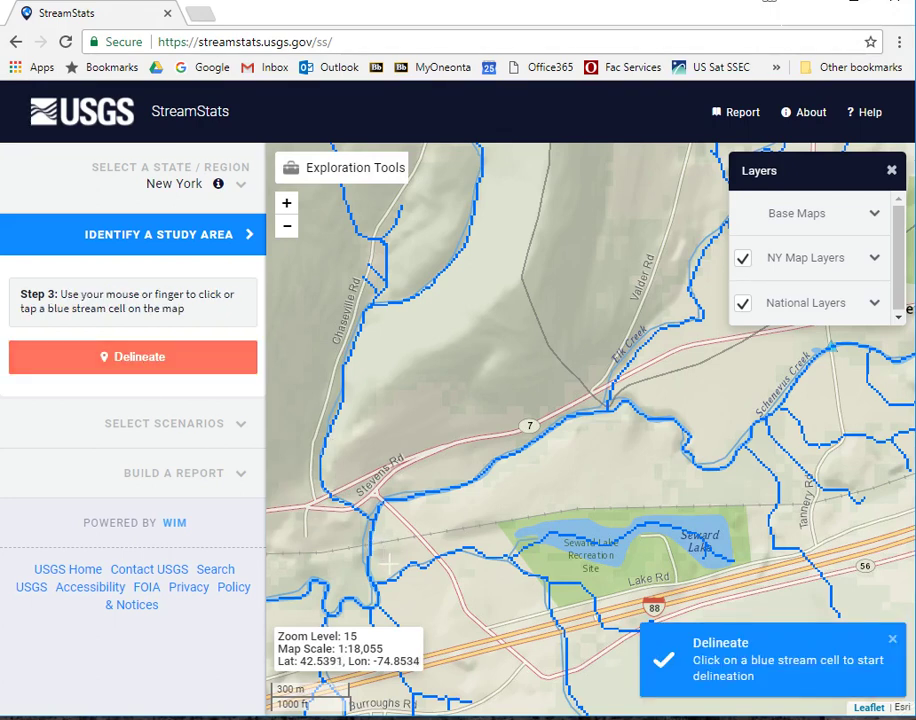
- Place the basin outlet on the blue stream cell near Stevens Rd and close the Layers panel
left_click(384, 552)
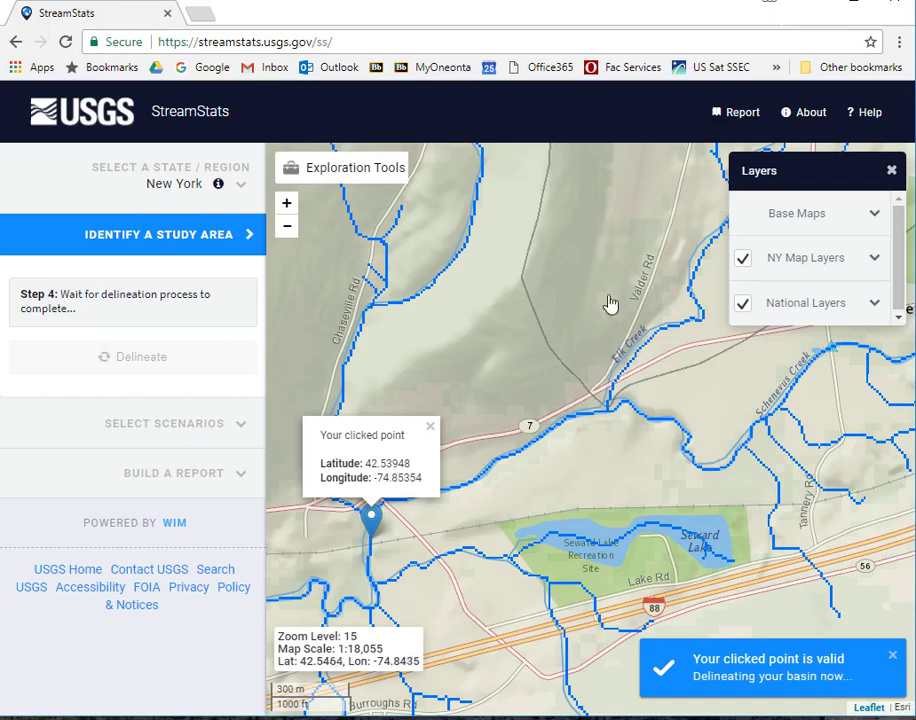
left_click(892, 172)
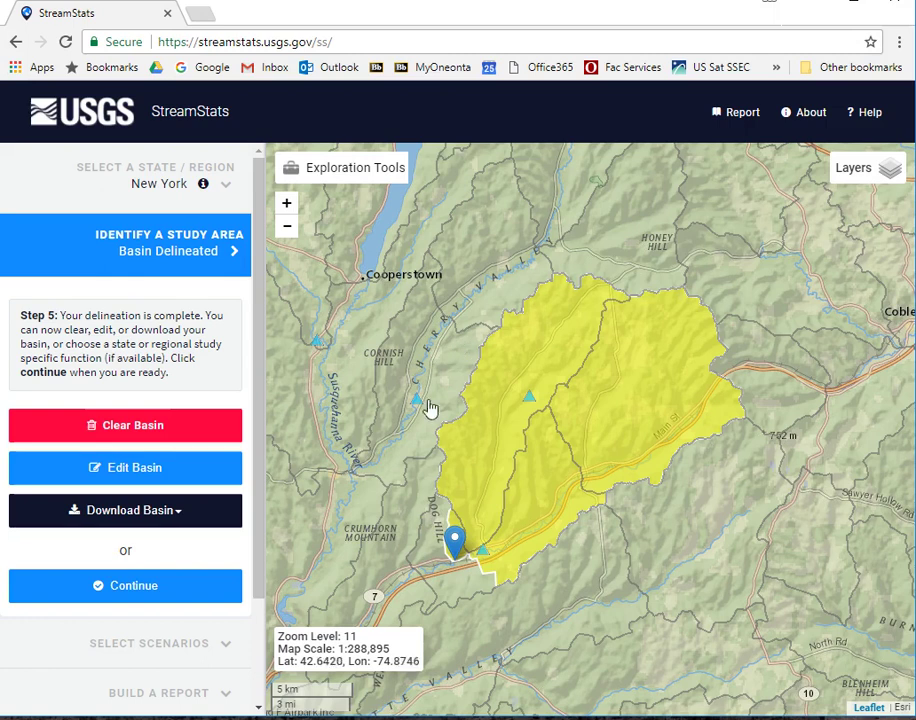
- Inspect the yellow delineated basin on the map, then continue to the regression region query
scroll(464, 562, "up", 1)
scroll(452, 566, "up", 1)
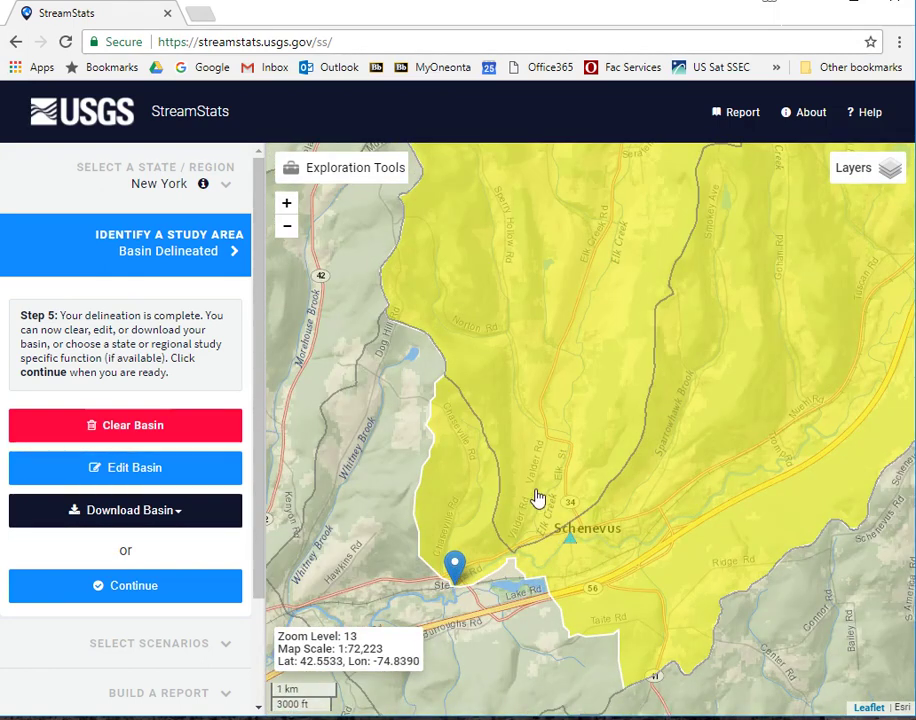
scroll(537, 497, "up", 1)
scroll(590, 449, "down", 2)
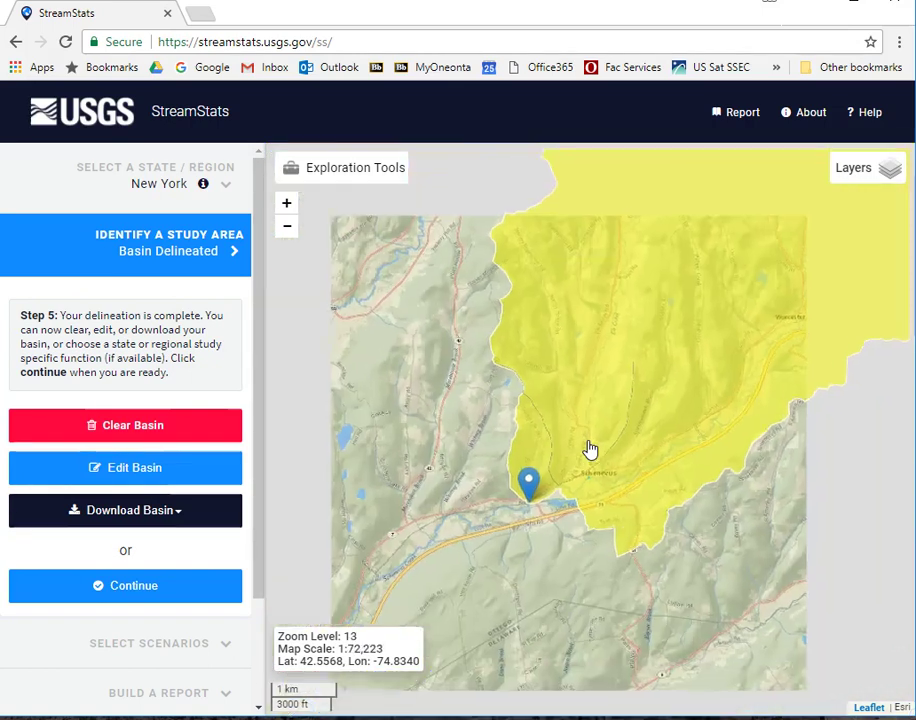
left_click_drag(679, 368, 483, 577)
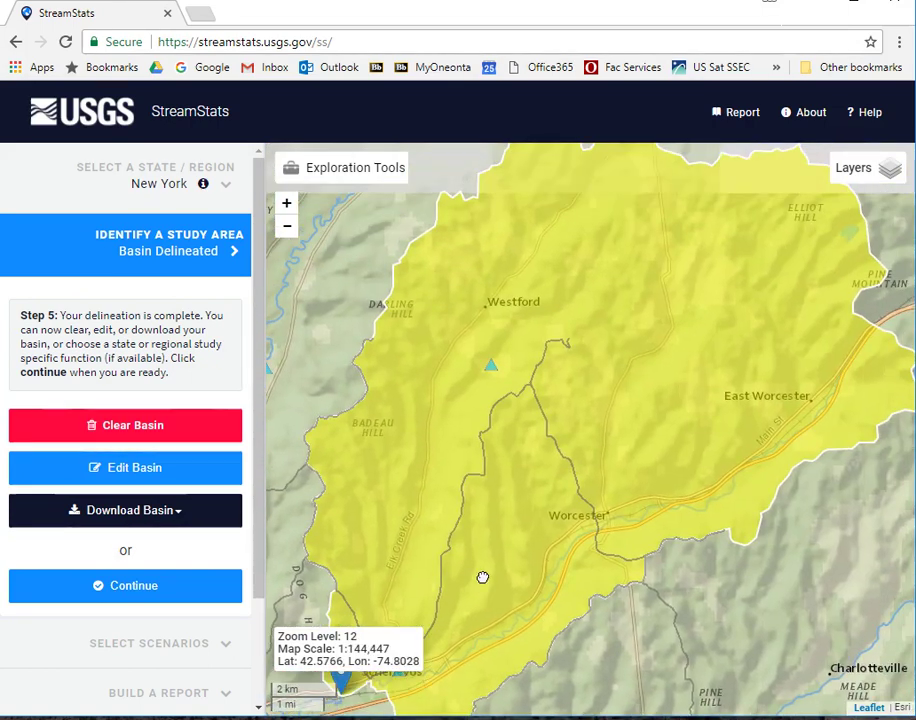
scroll(595, 436, "down", 1)
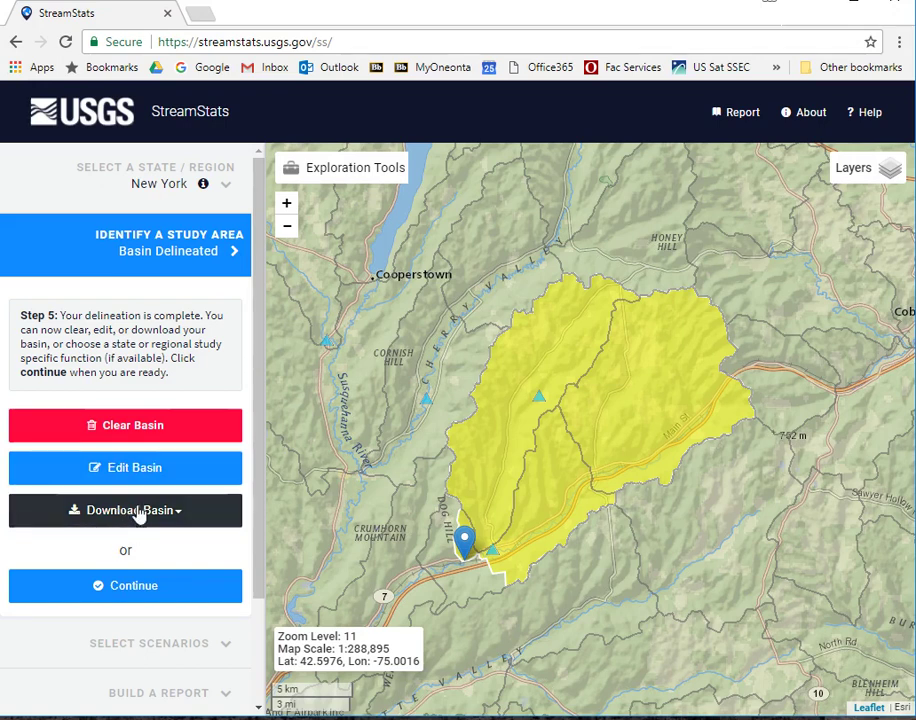
left_click(133, 589)
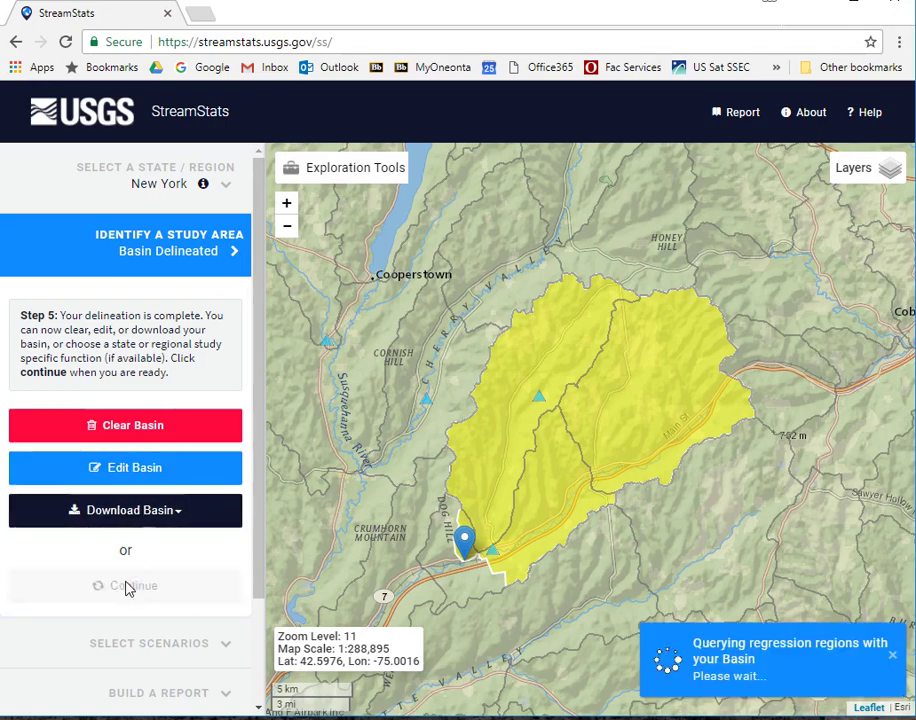
- Choose the Bankfull Statistics and Peak-Flow Statistics scenarios
left_click(190, 515)
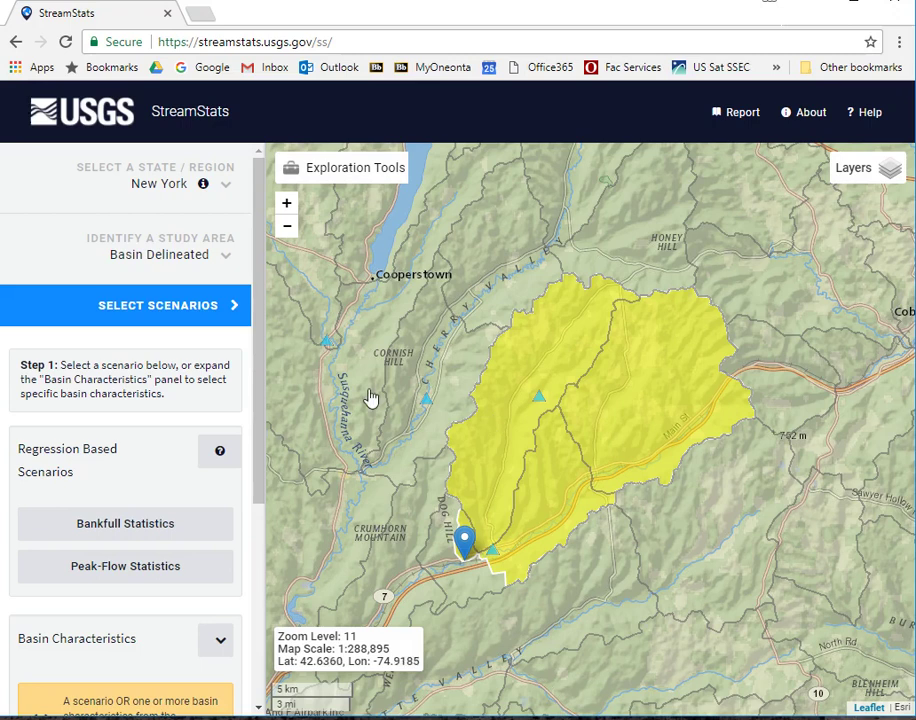
left_click_drag(258, 270, 260, 393)
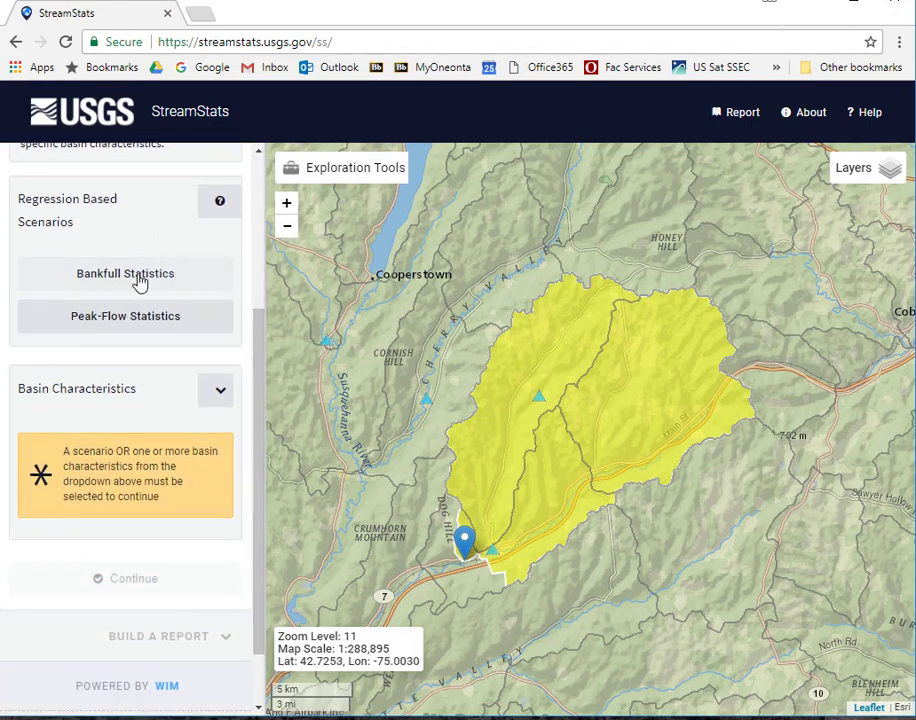
left_click_drag(262, 362, 259, 265)
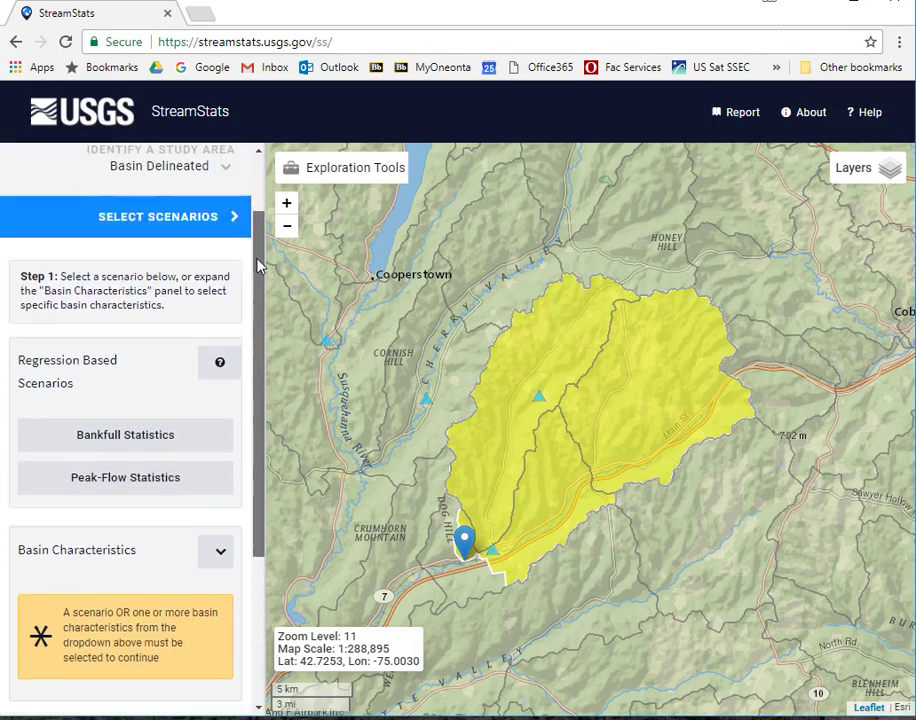
left_click(142, 435)
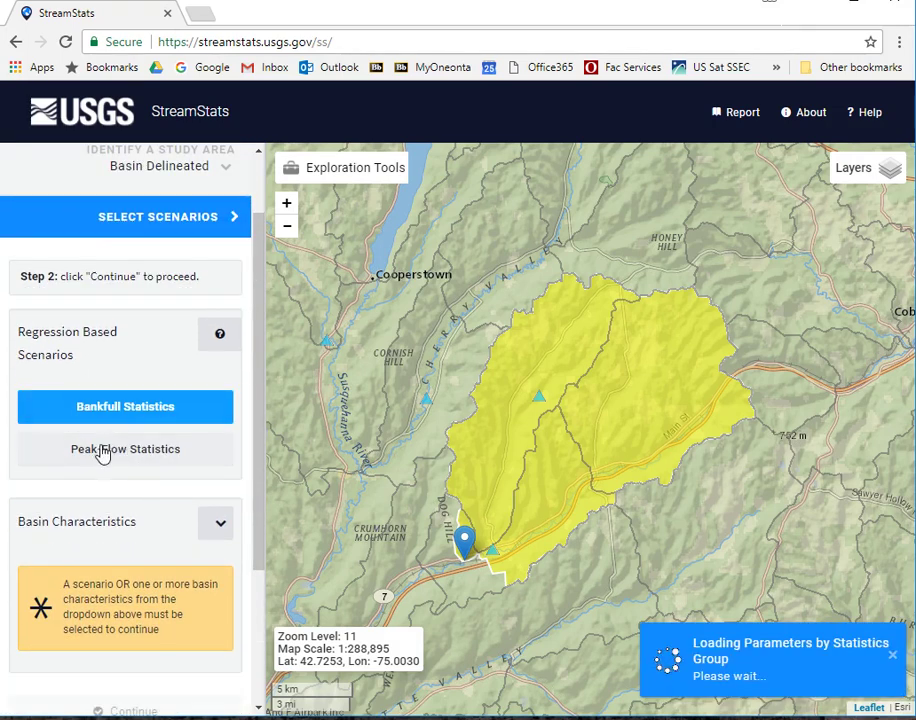
left_click(107, 452)
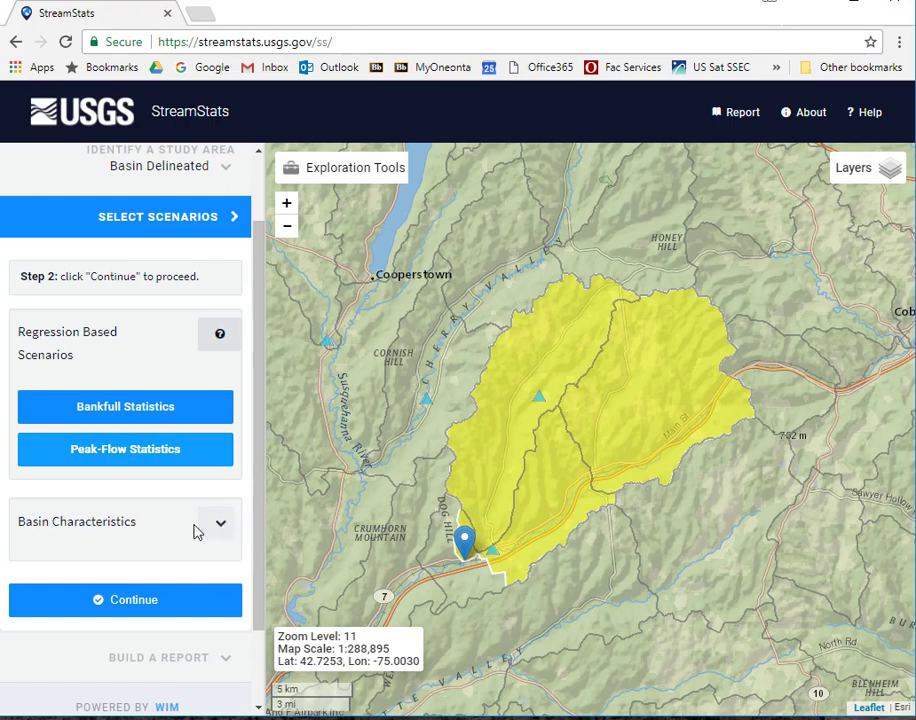
- Expand Basin Characteristics and select all of them
left_click(224, 526)
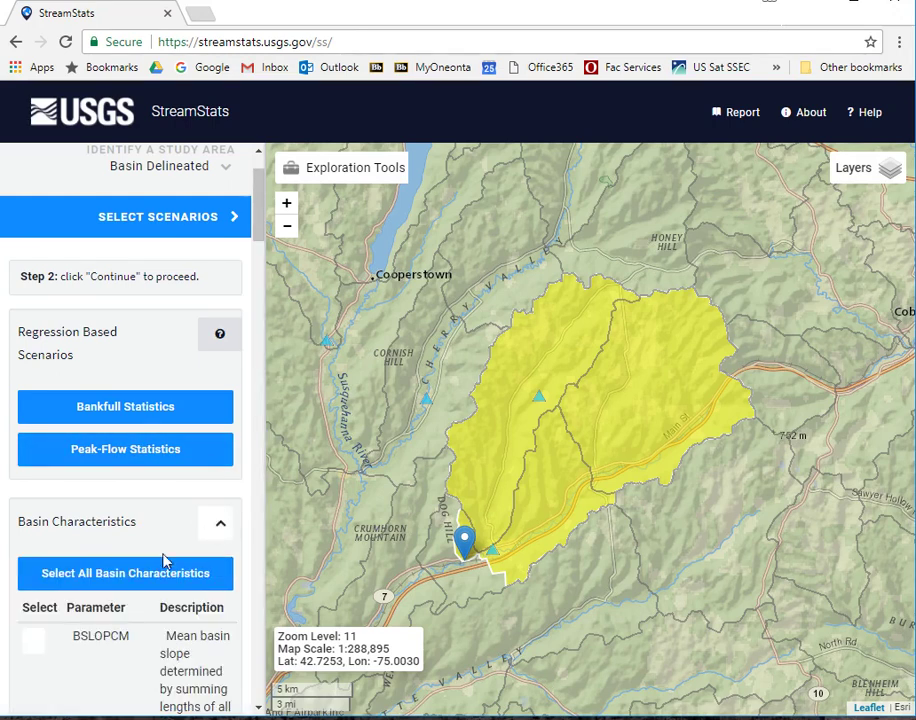
scroll(165, 562, "down", 1)
left_click(163, 489)
scroll(165, 540, "down", 5)
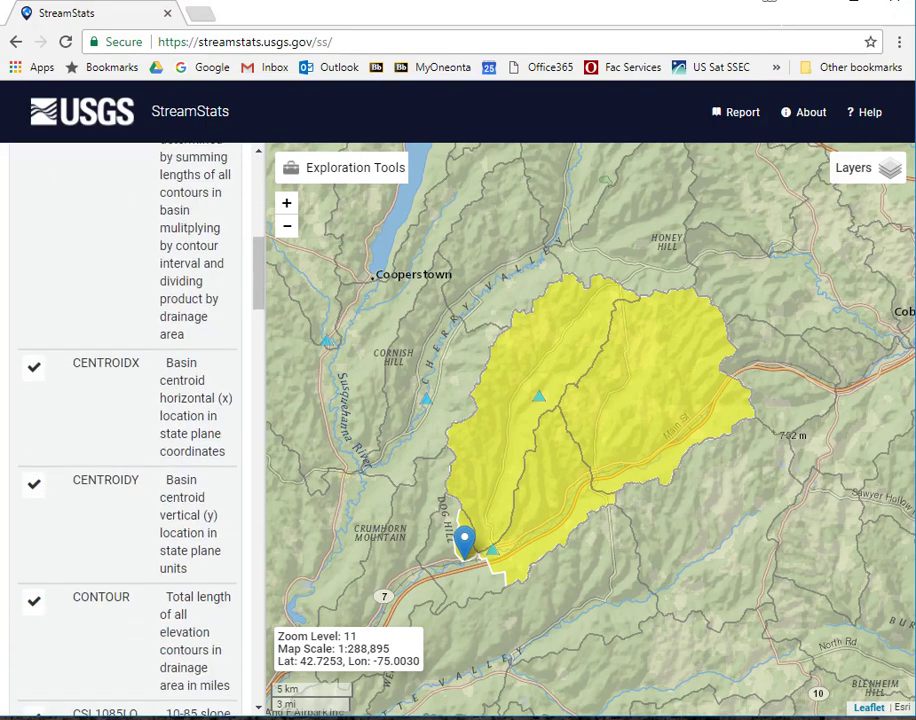
scroll(106, 488, "down", 11)
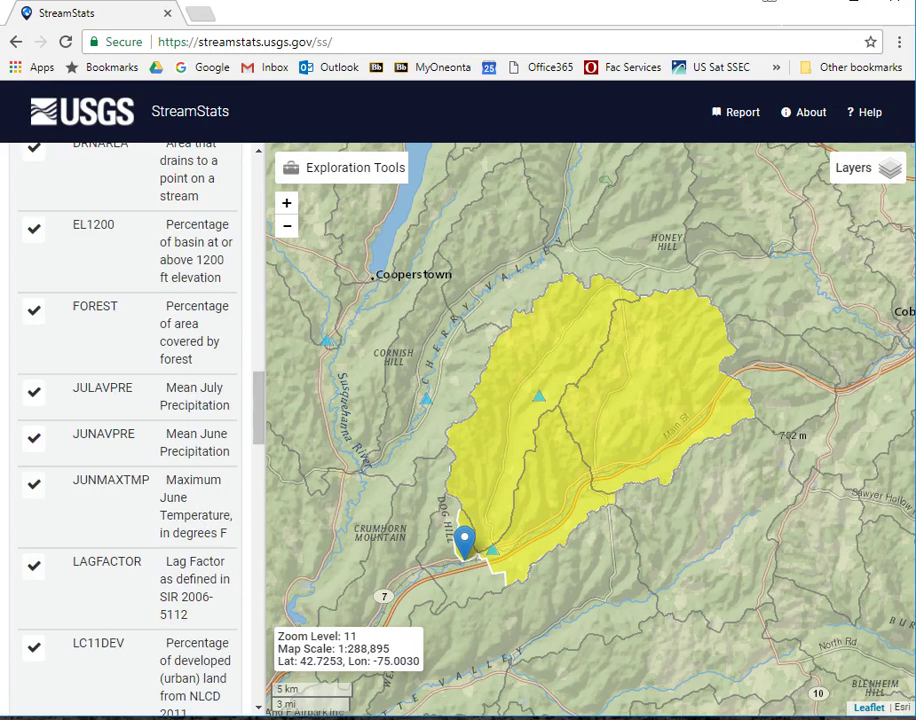
scroll(106, 488, "up", 6)
scroll(108, 485, "up", 10)
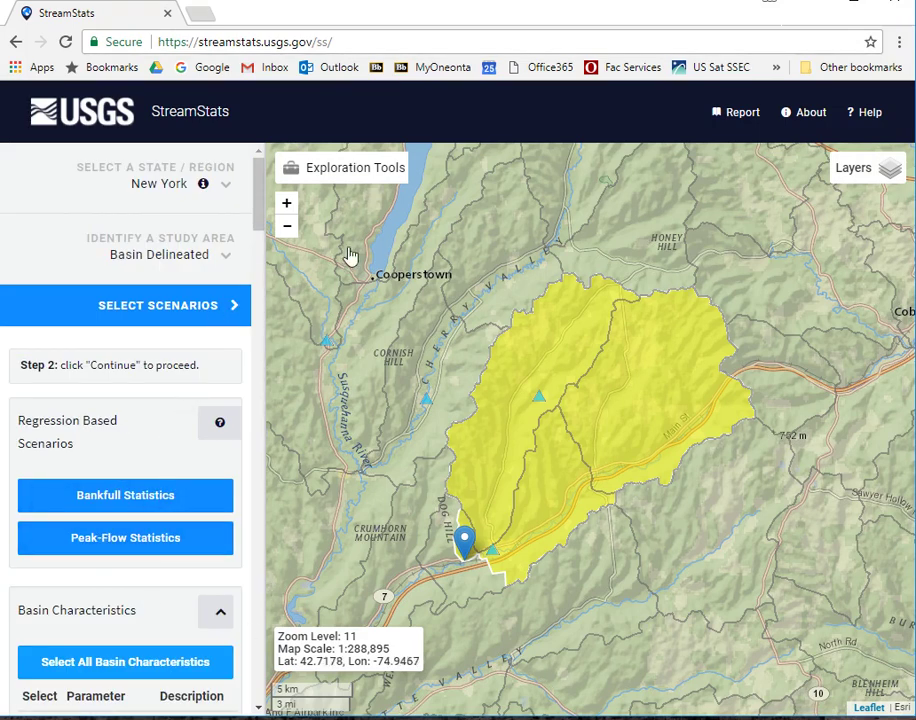
left_click_drag(260, 204, 212, 692)
- Calculate the basin characteristics, review values such as DRNAREA 89.4, and open the report
left_click(155, 505)
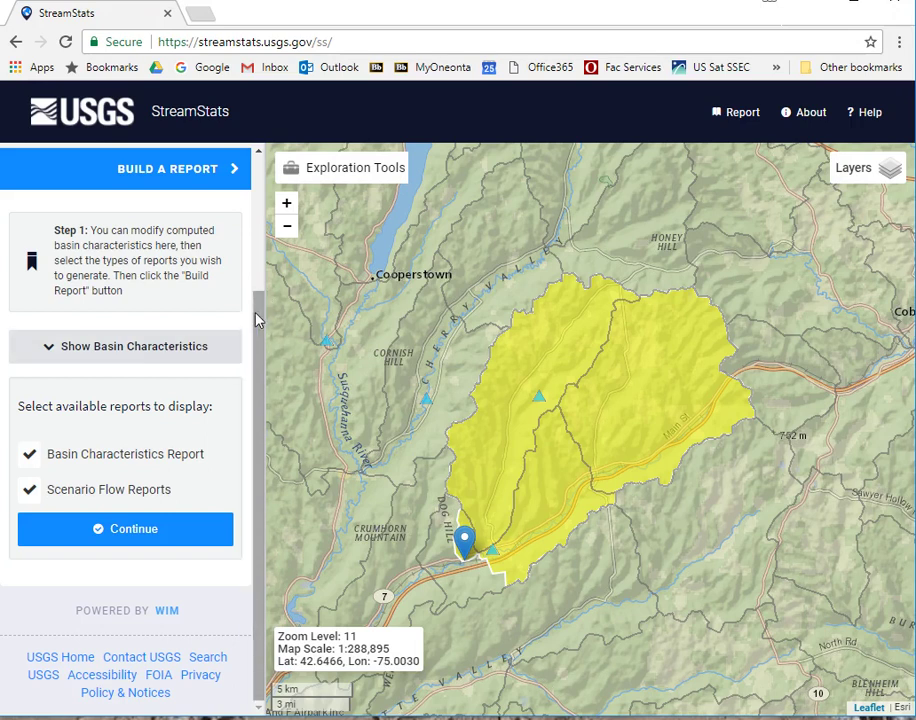
left_click(122, 350)
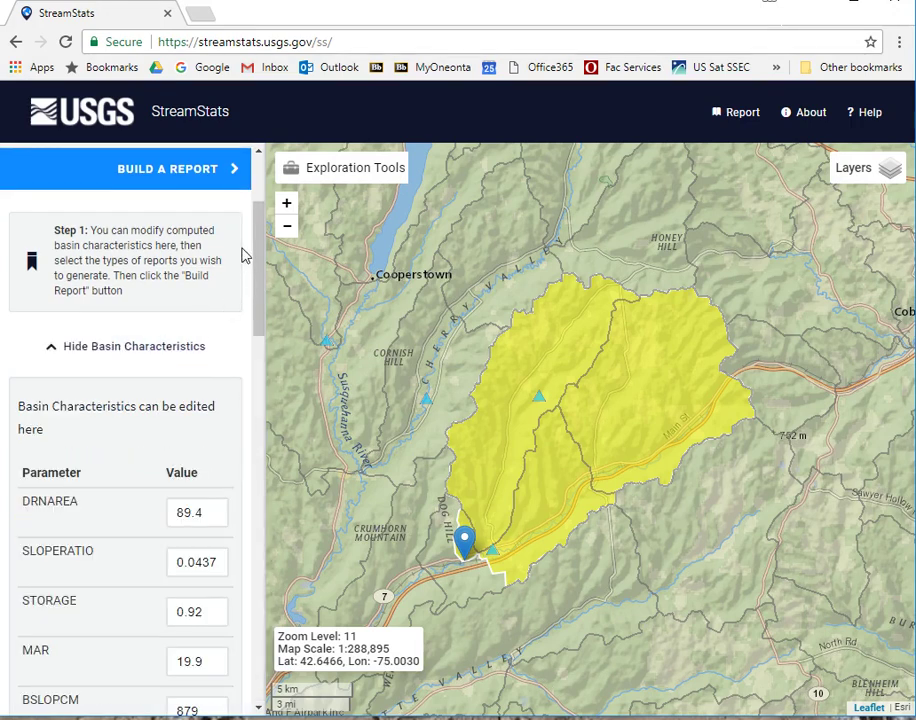
left_click_drag(259, 245, 259, 287)
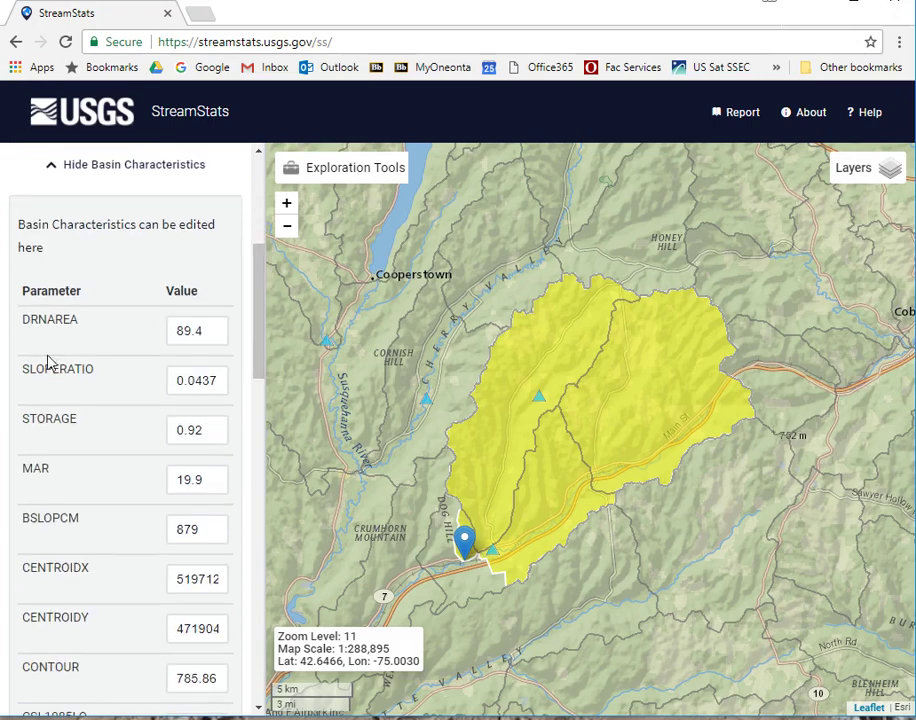
left_click_drag(258, 272, 243, 317)
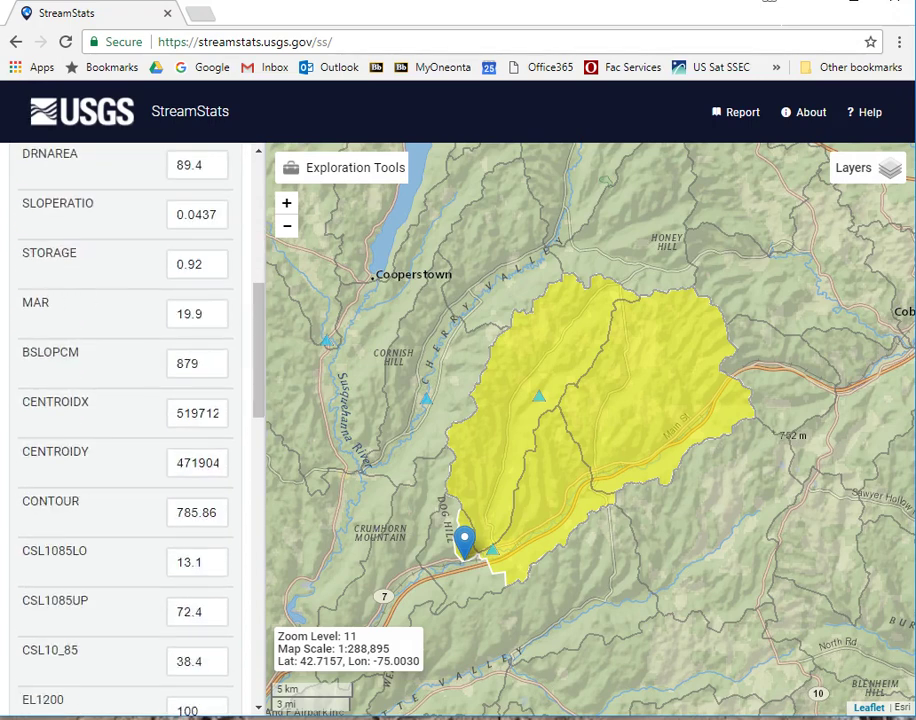
left_click_drag(258, 305, 270, 282)
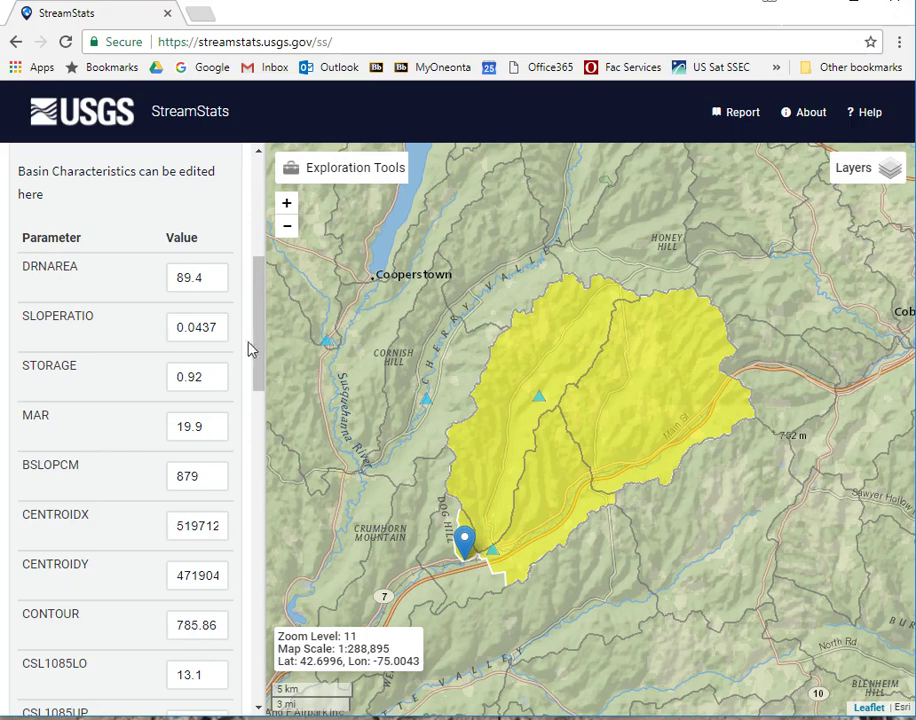
left_click_drag(260, 323, 260, 288)
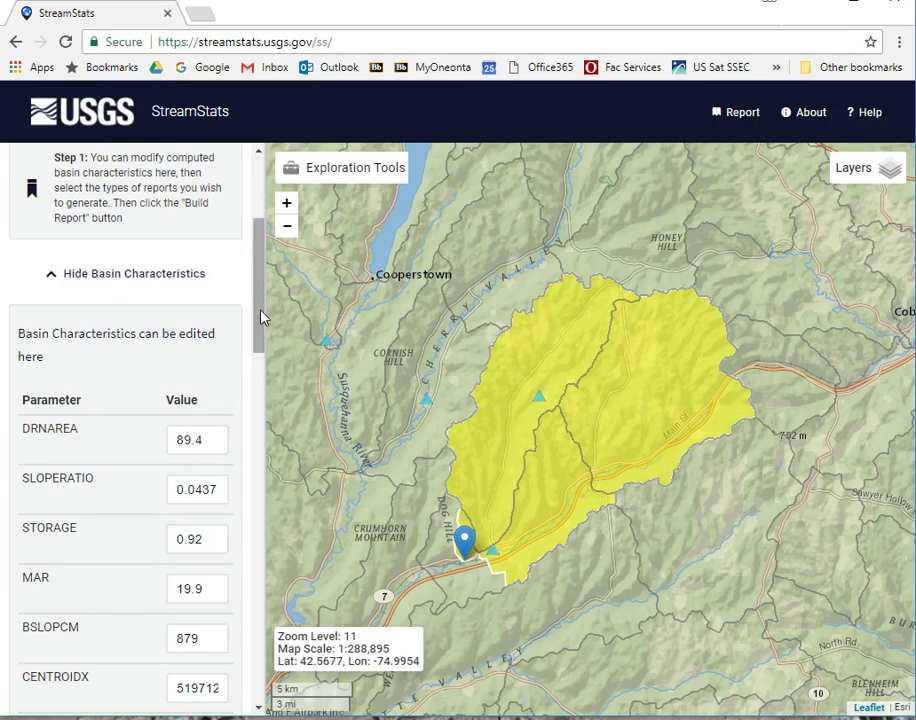
left_click_drag(261, 316, 255, 344)
left_click(57, 404)
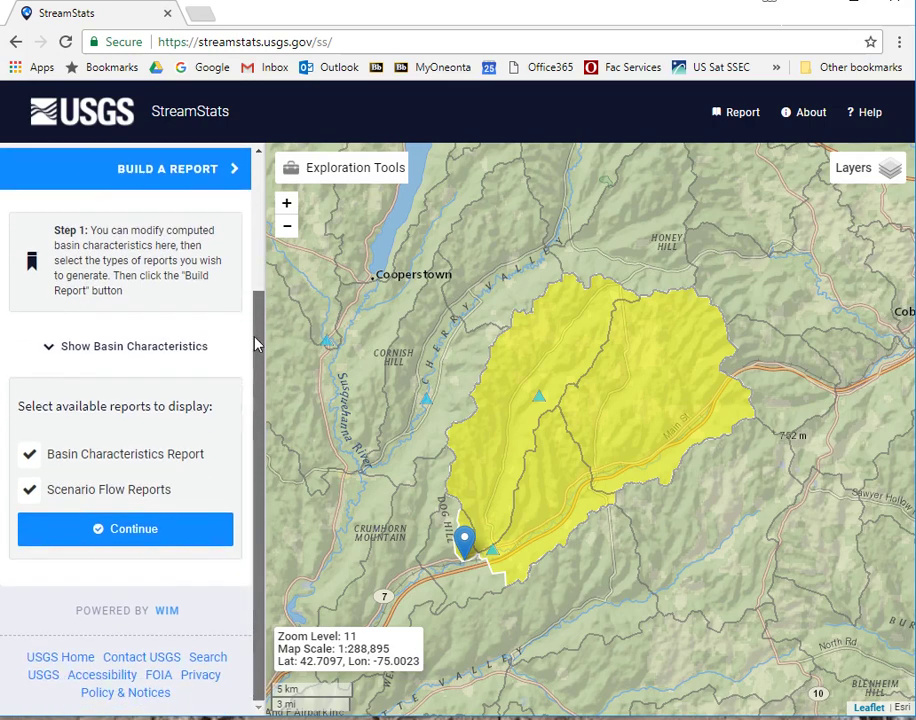
left_click(135, 528)
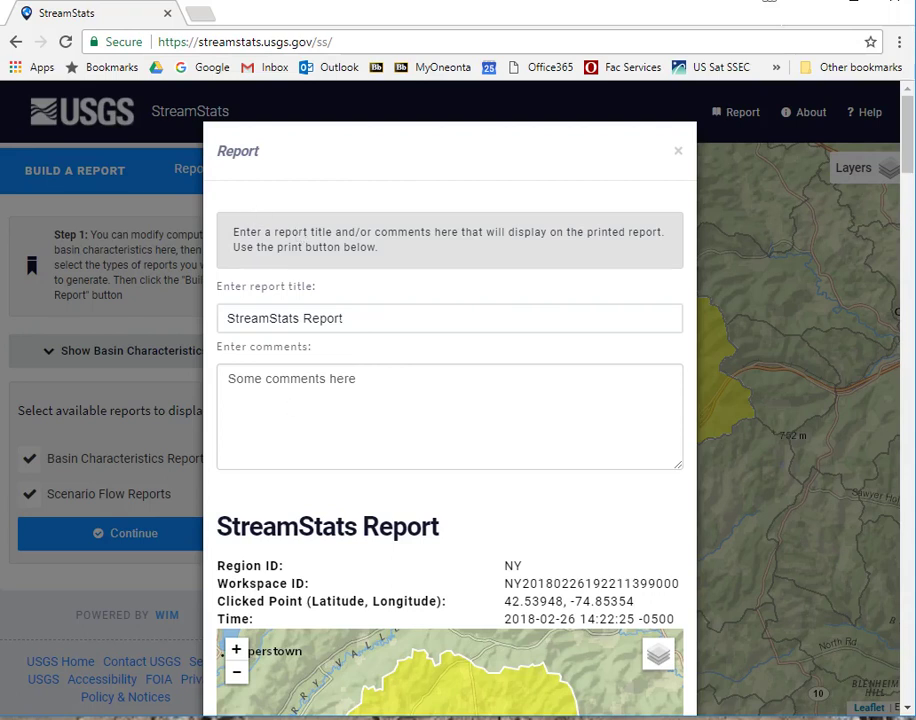
- Scroll the StreamStats Report down to the peak-flow table and send it to print
scroll(397, 348, "down", 3)
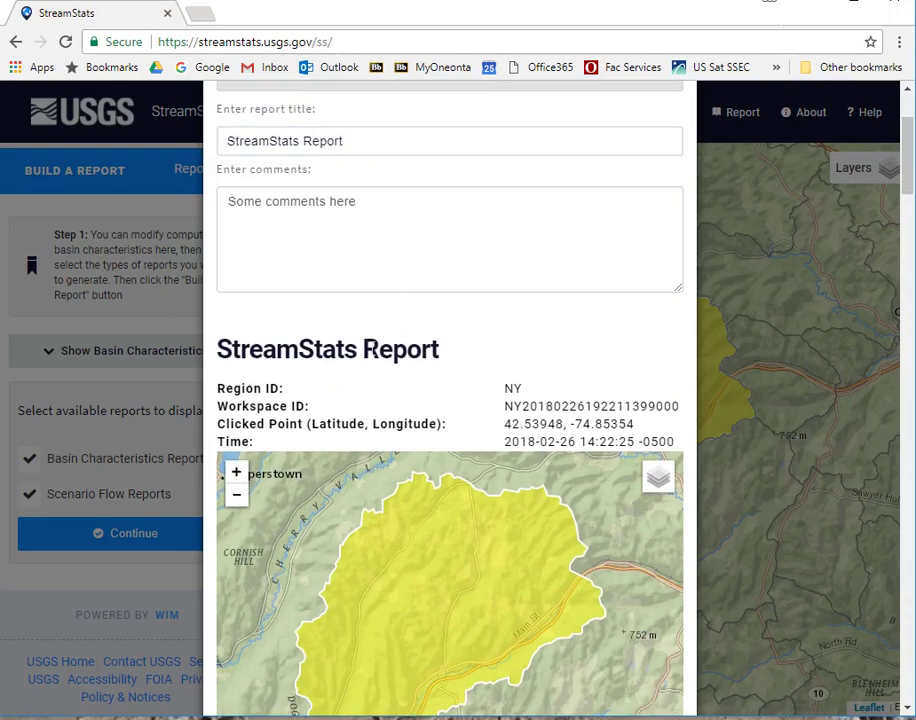
scroll(362, 137, "down", 6)
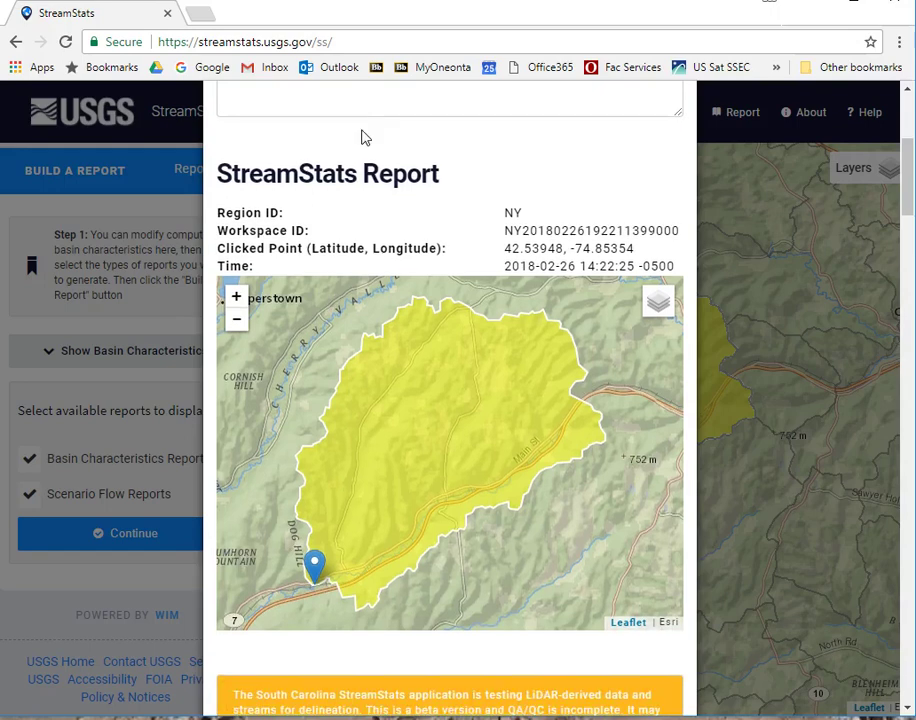
scroll(556, 390, "down", 18)
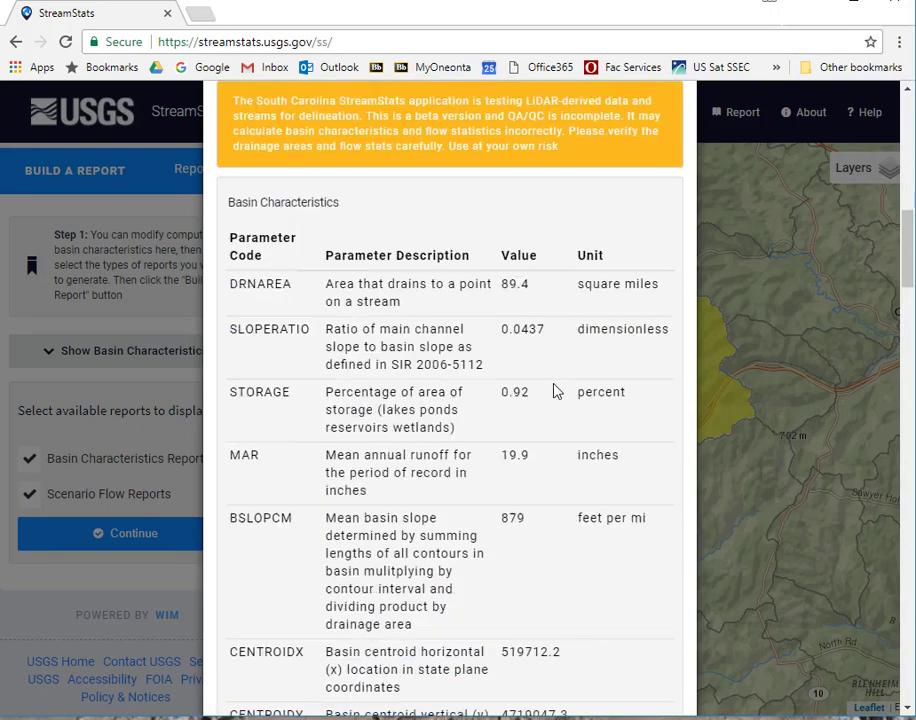
scroll(540, 401, "down", 20)
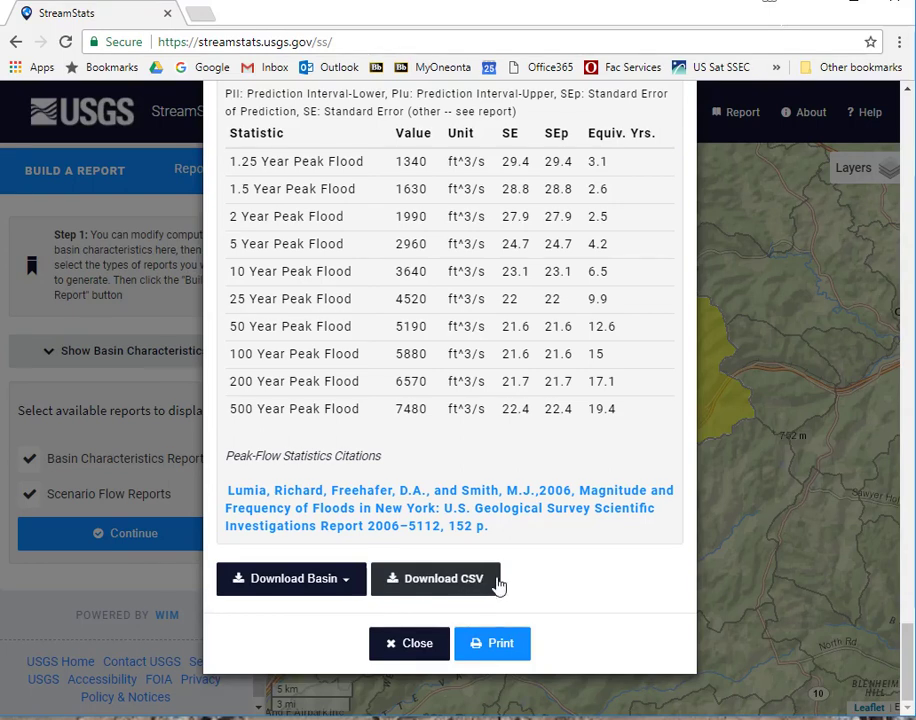
left_click(497, 644)
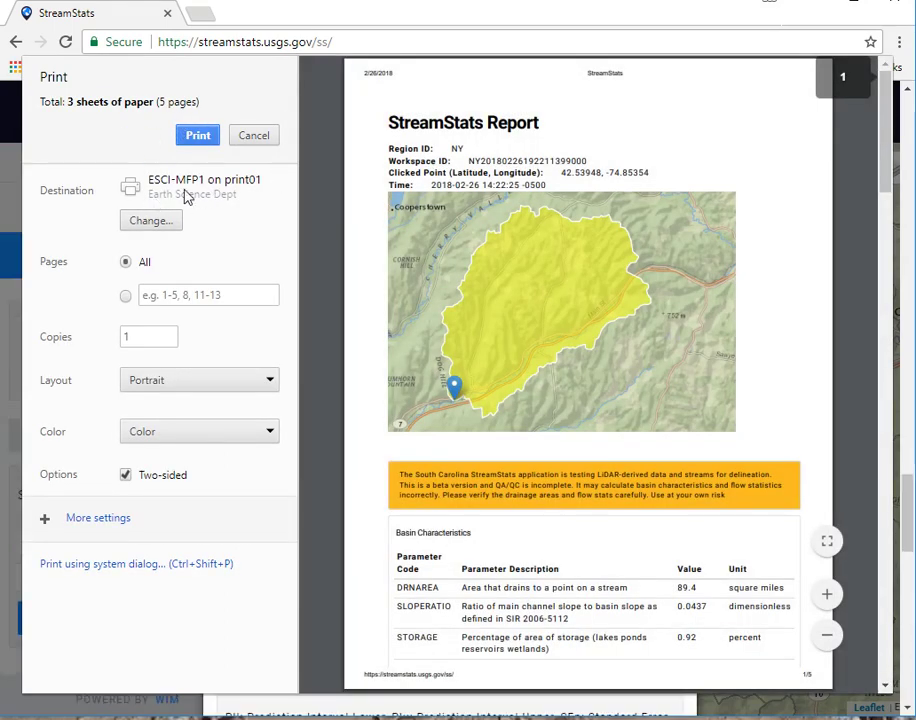
- Switch the print destination to Adobe PDF
left_click(165, 221)
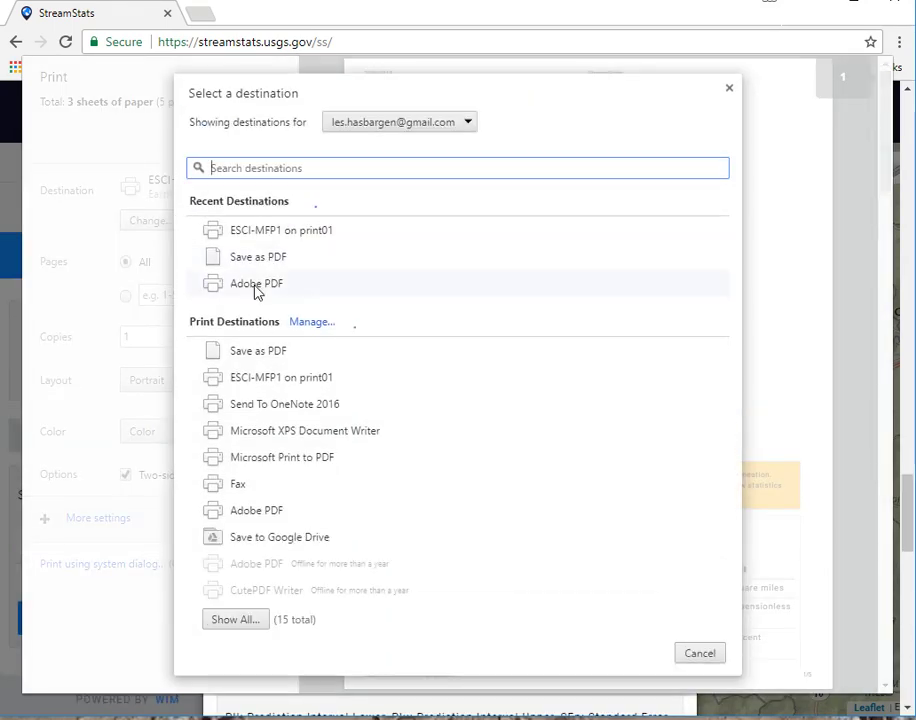
left_click(254, 285)
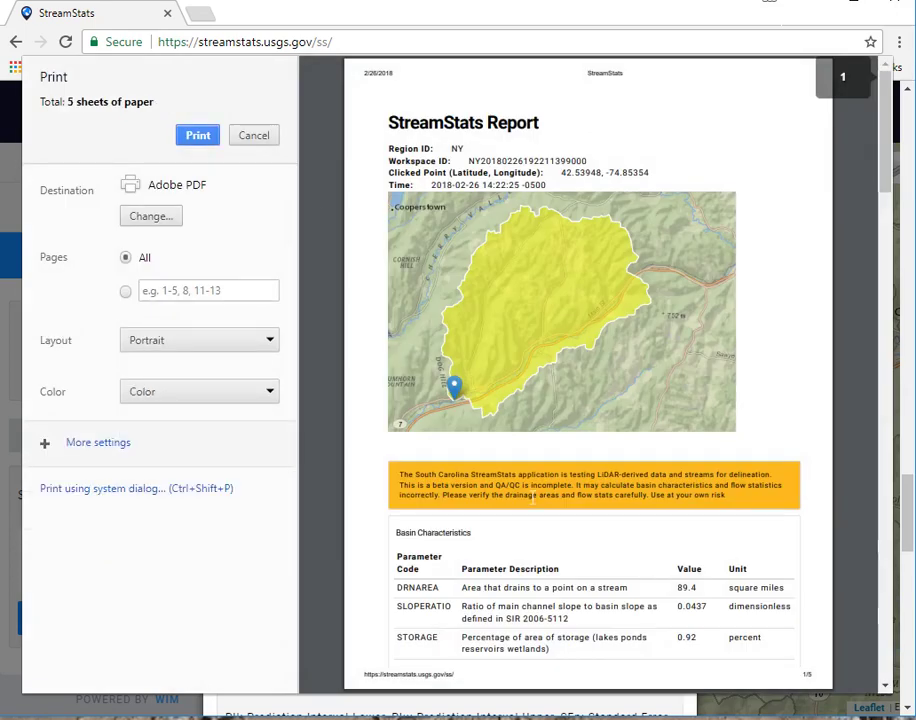